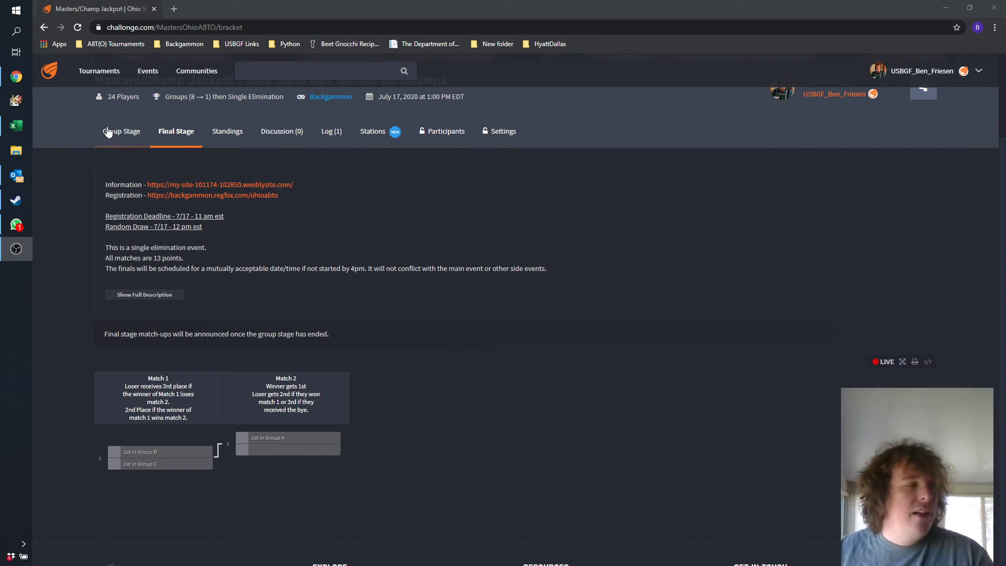
Review the group stage brackets and then the final stage bracket
click(108, 132)
scroll(198, 382, down, 3)
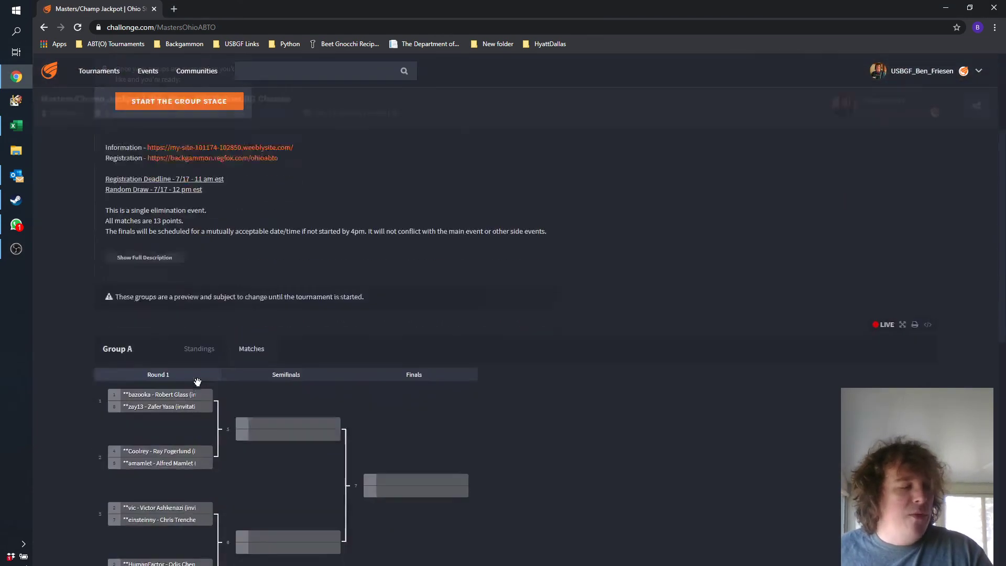
scroll(198, 382, down, 2)
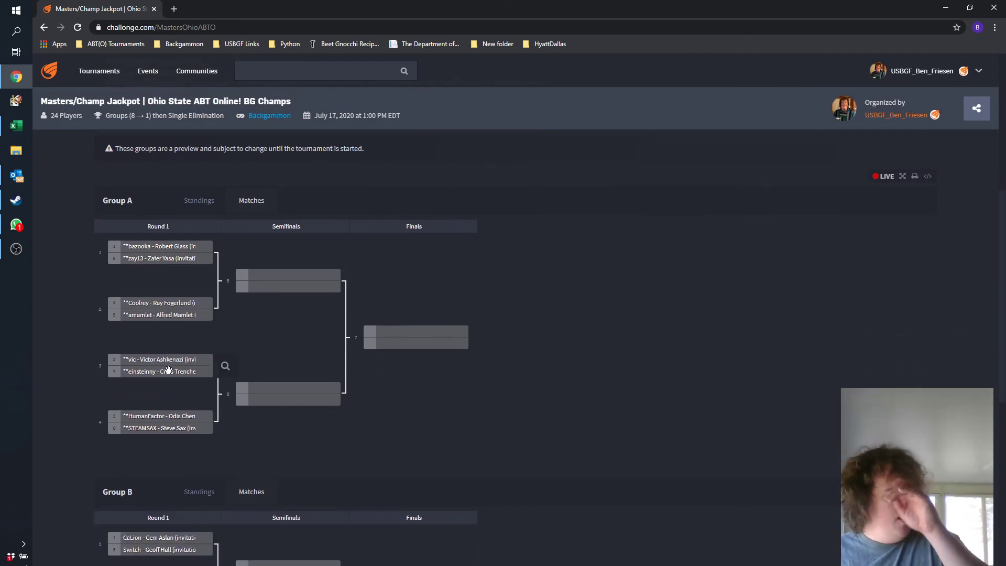
scroll(167, 370, down, 3)
scroll(181, 314, down, 2)
scroll(184, 293, down, 2)
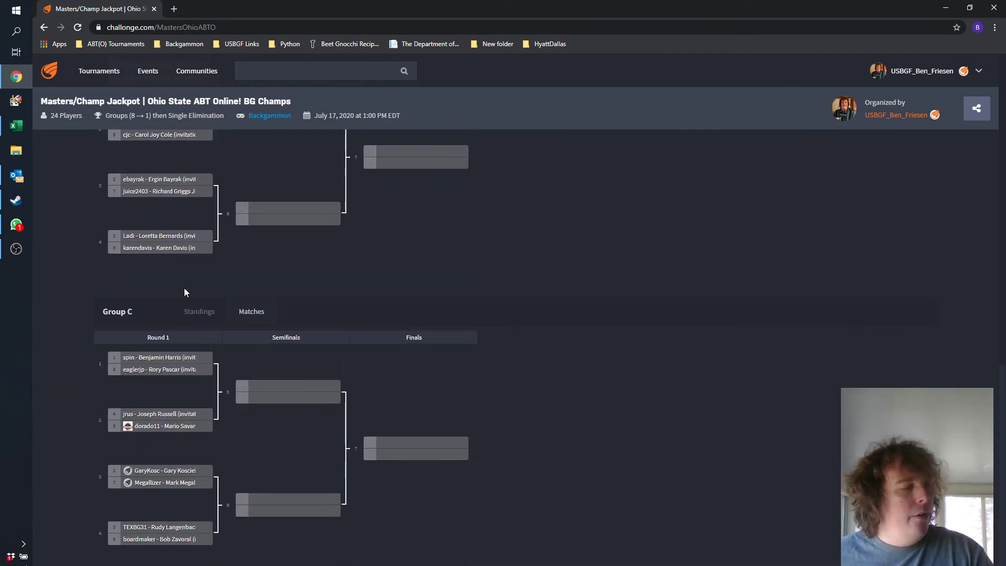
scroll(244, 348, up, 5)
scroll(269, 333, up, 5)
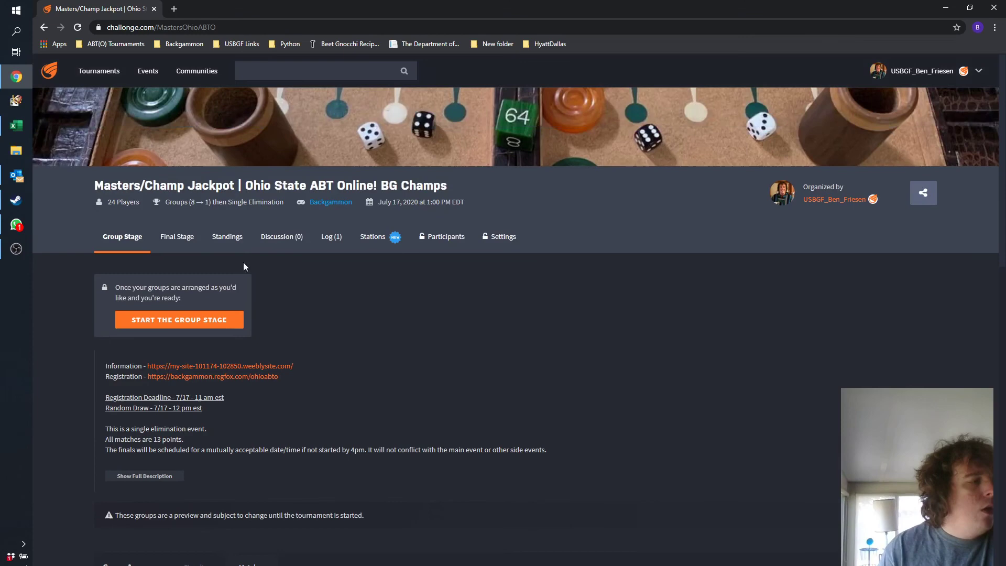
click(177, 237)
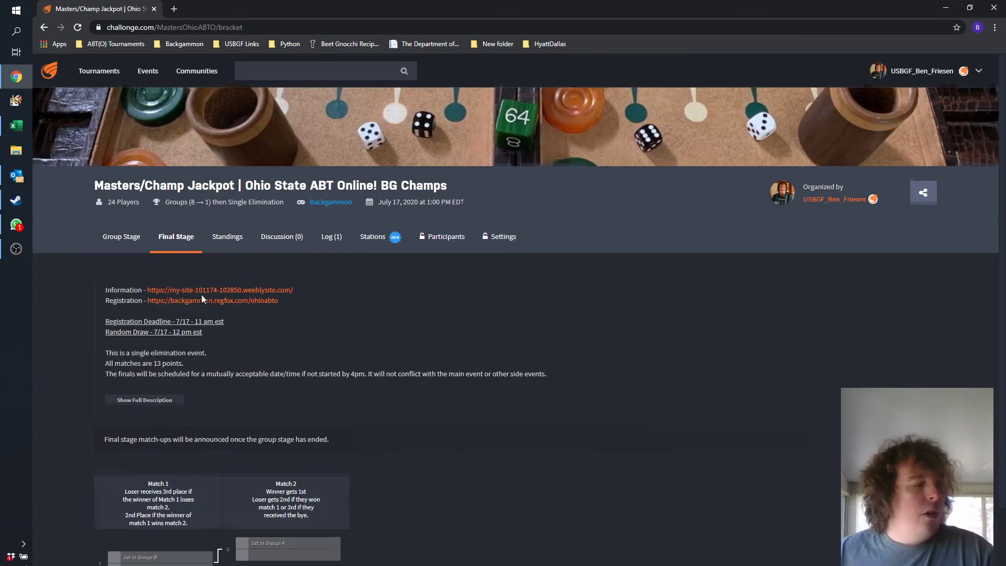
scroll(202, 295, down, 3)
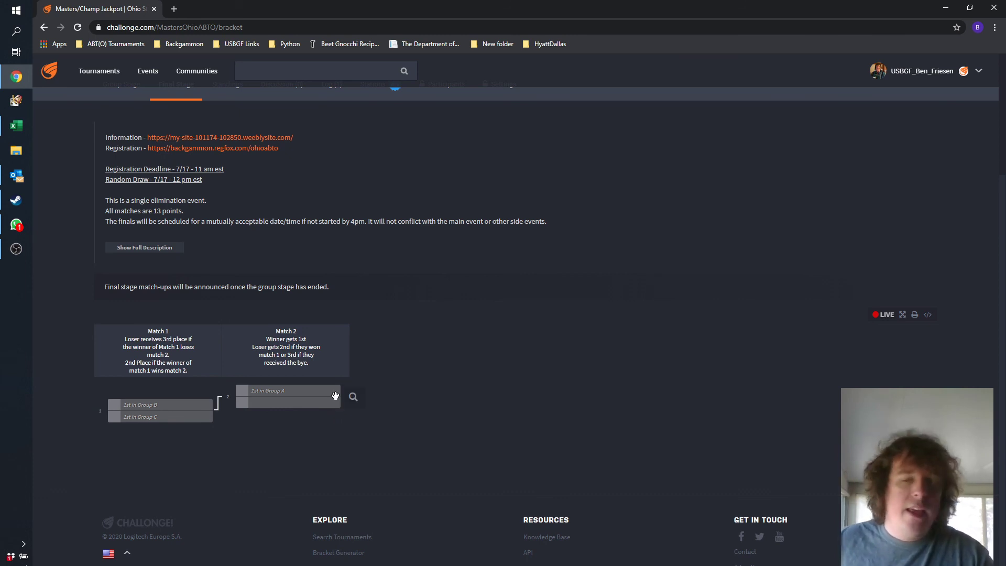
mouse_move(285, 346)
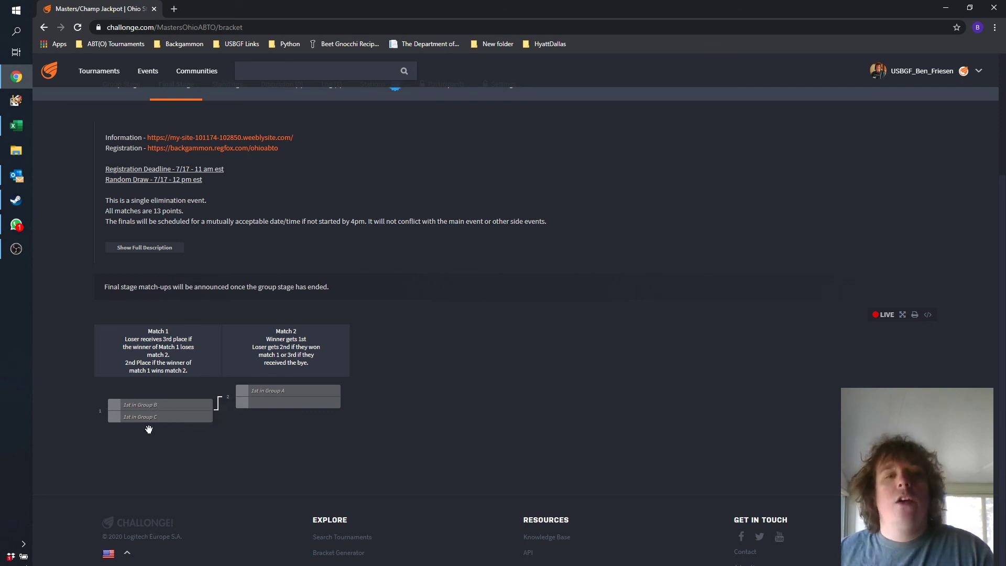
mouse_move(160, 410)
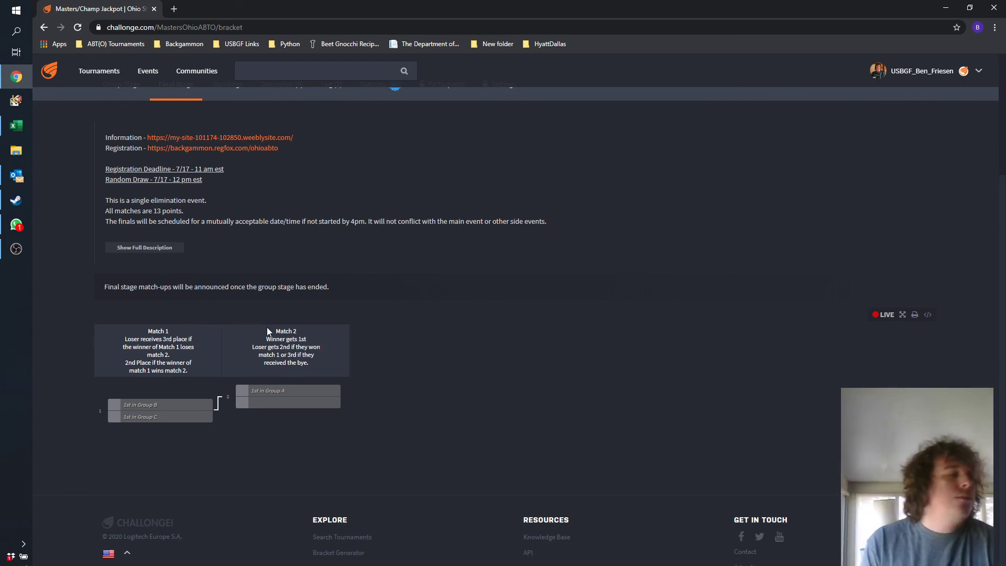
scroll(326, 296, up, 2)
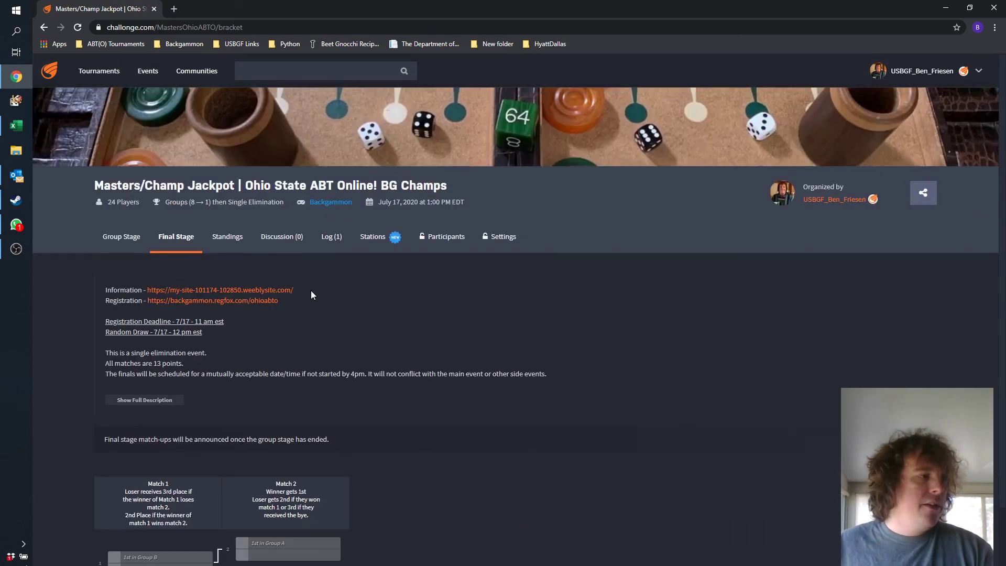
From the participant list, shuffle and confirm all 24 seeds three times
click(434, 236)
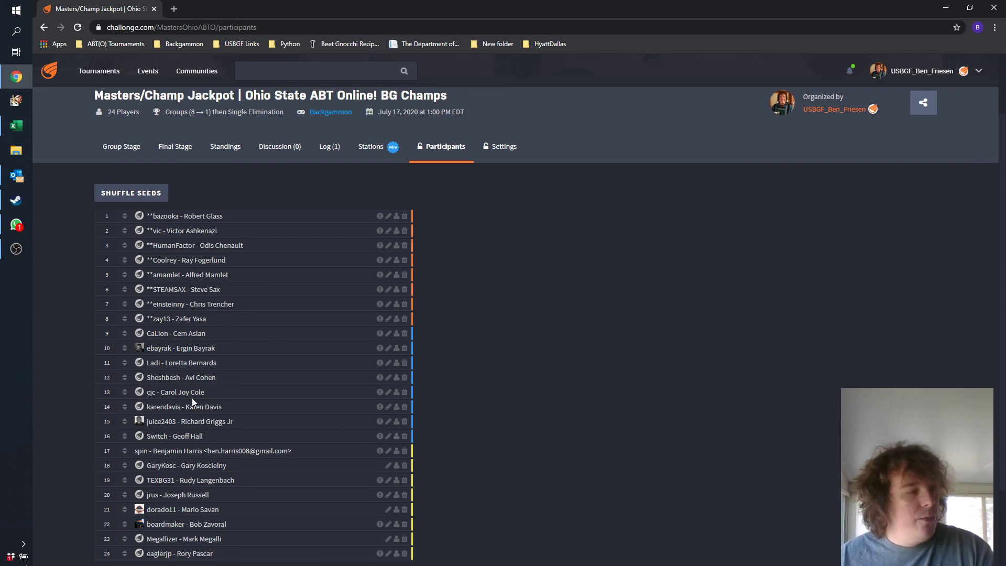
click(132, 194)
click(570, 86)
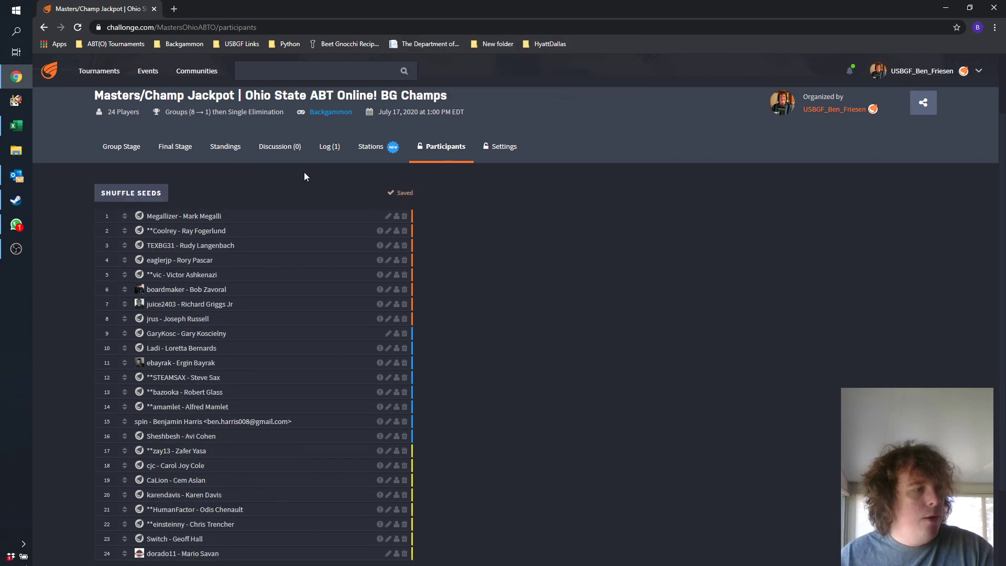
click(131, 192)
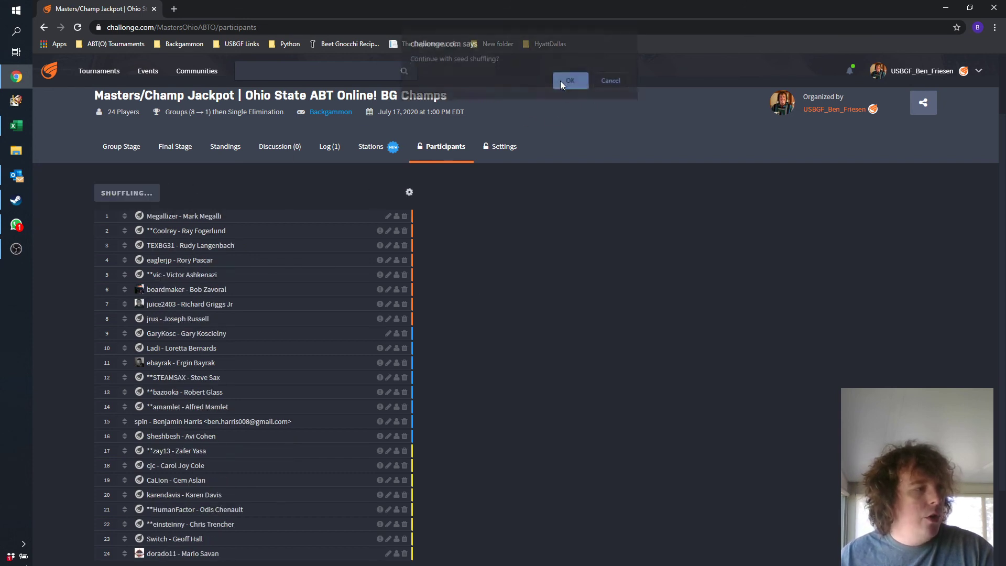
click(561, 82)
click(154, 189)
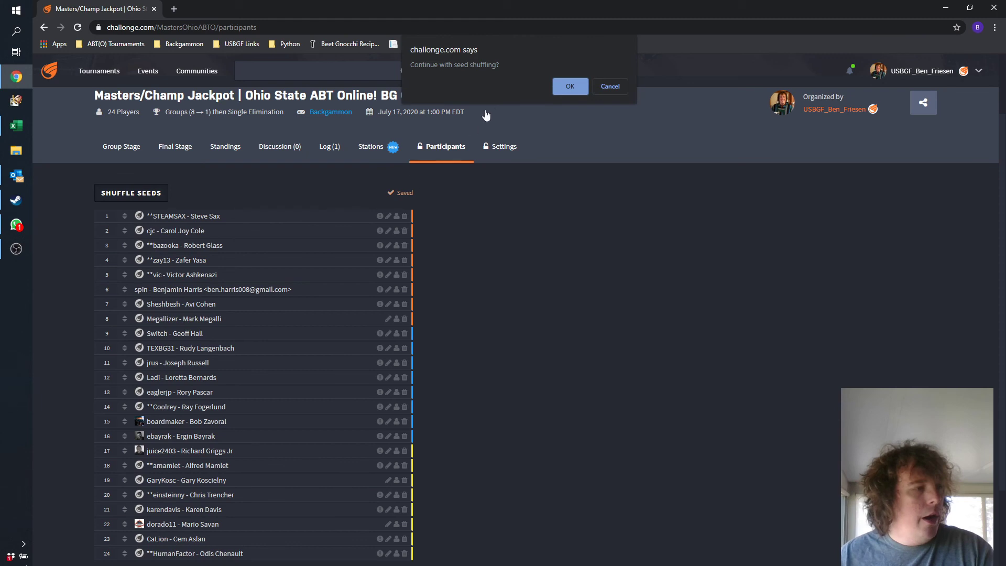
click(570, 86)
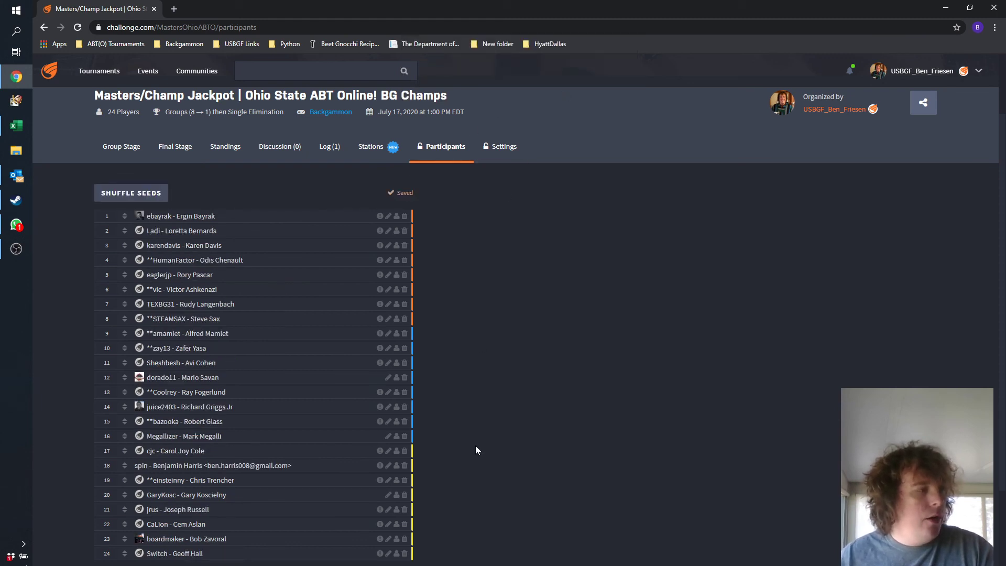
scroll(476, 446, up, 1)
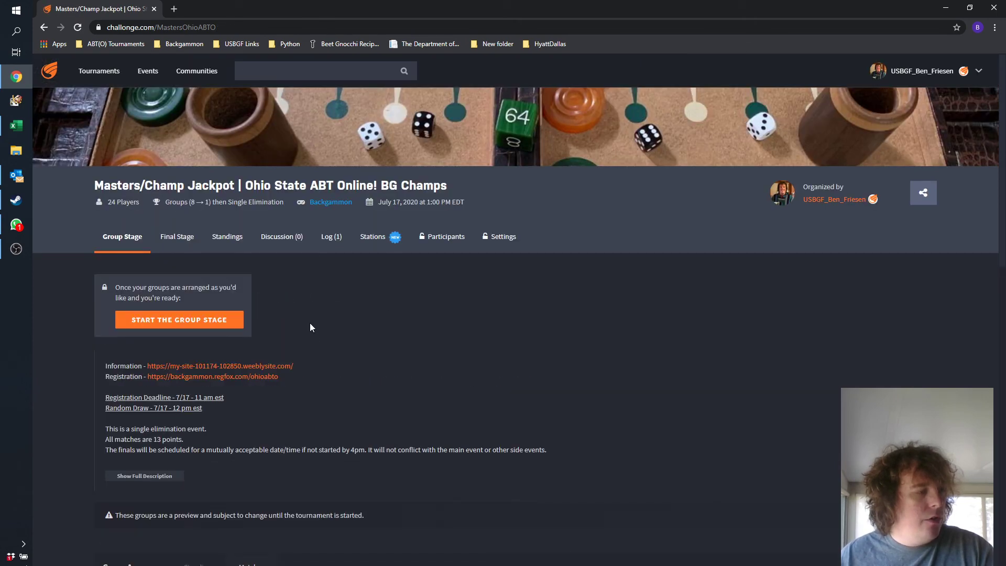
scroll(208, 326, down, 4)
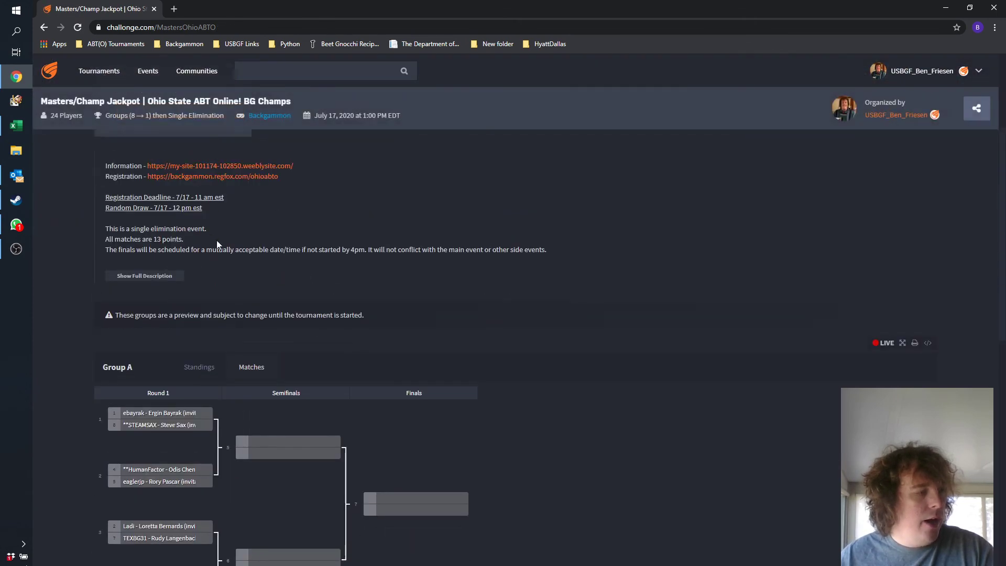
scroll(188, 326, up, 3)
Launch the group stage with score reporting enabled, then go to the tournament Settings page
click(181, 270)
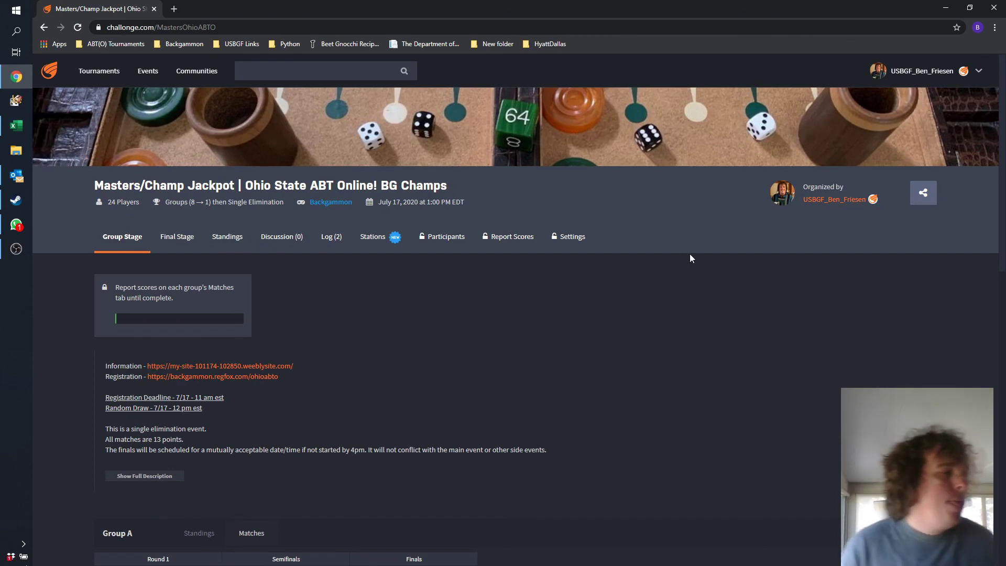
click(571, 239)
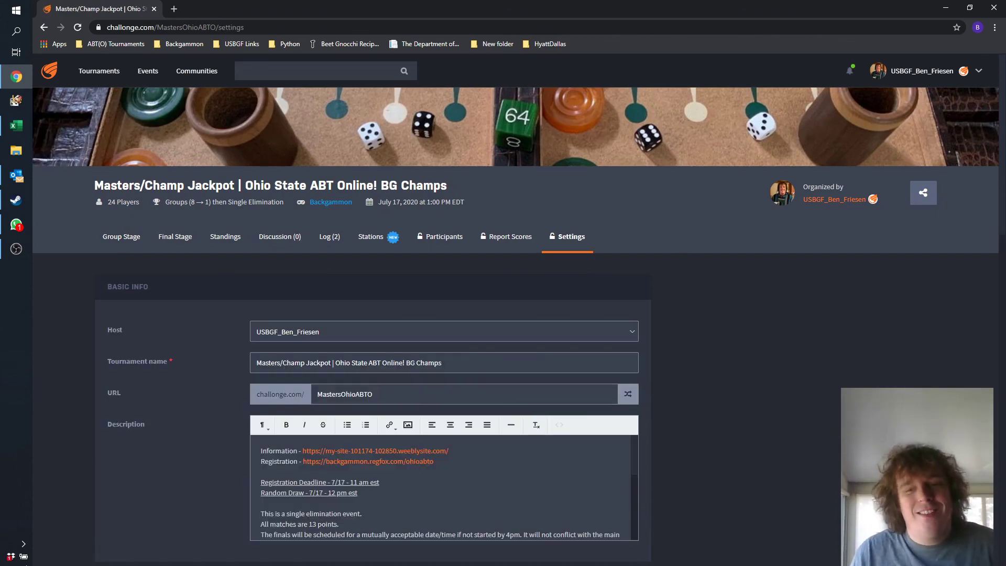